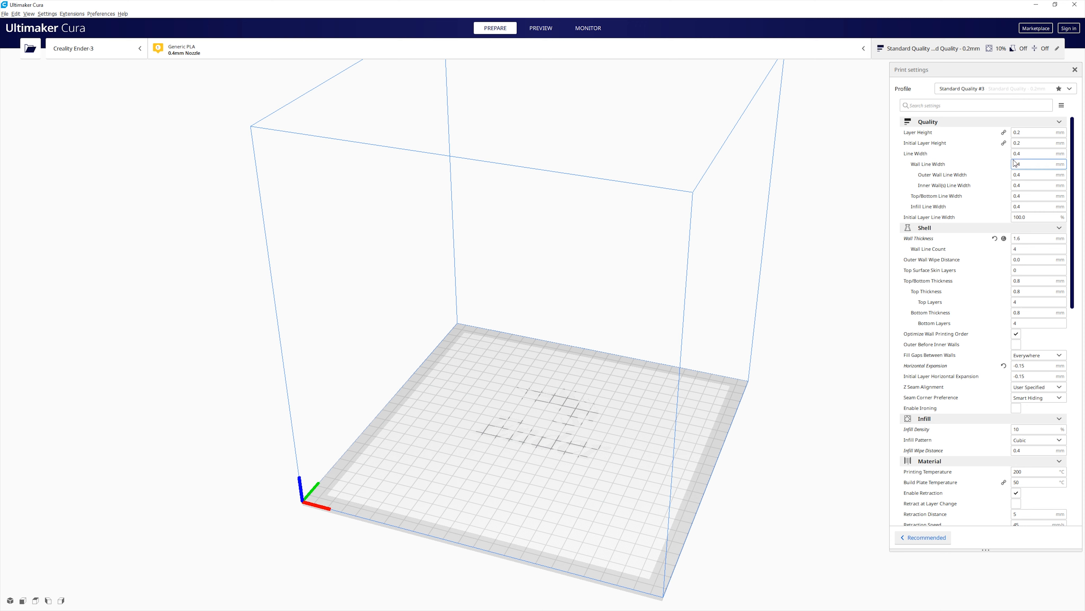
Look through the print settings from Quality to Speed and shrink the settings window so it ends just below the Infill heading
scroll(972, 461, down, 1)
scroll(971, 460, down, 10)
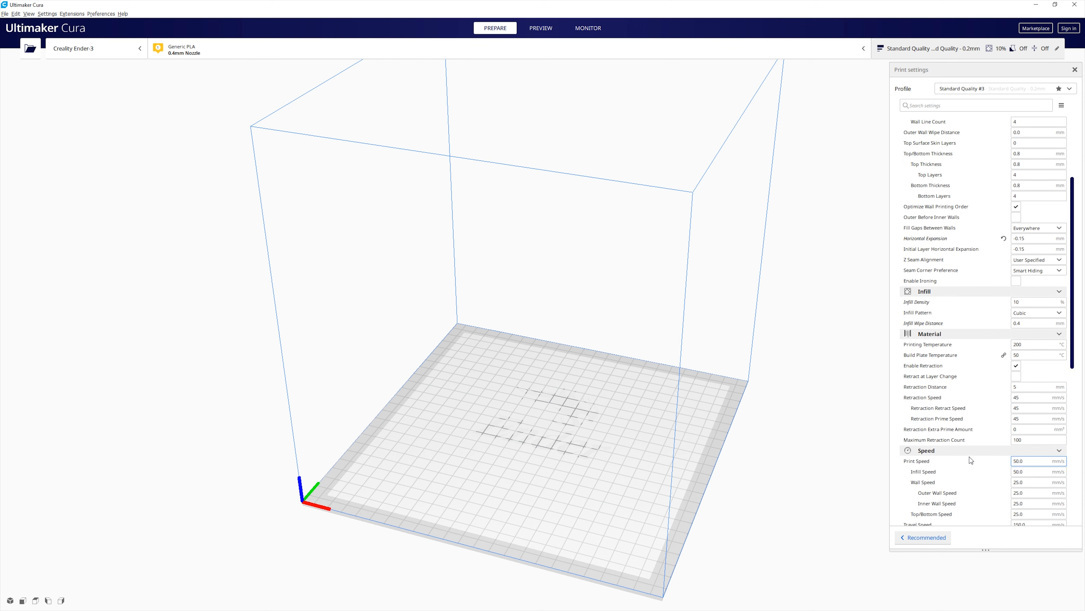
scroll(969, 433, up, 10)
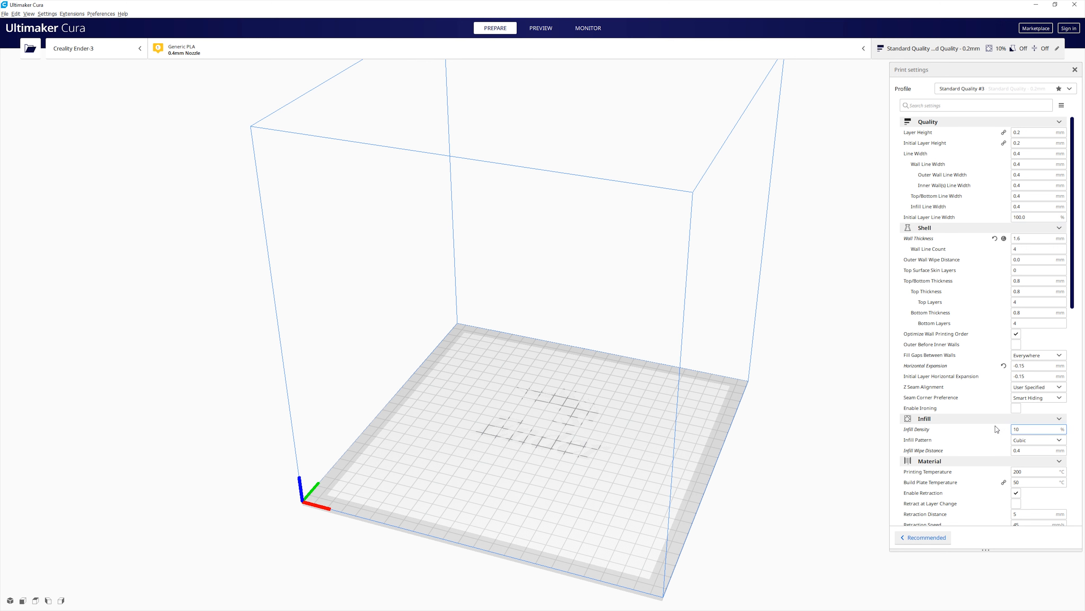
mouse_move(997, 429)
drag(984, 551, 970, 577)
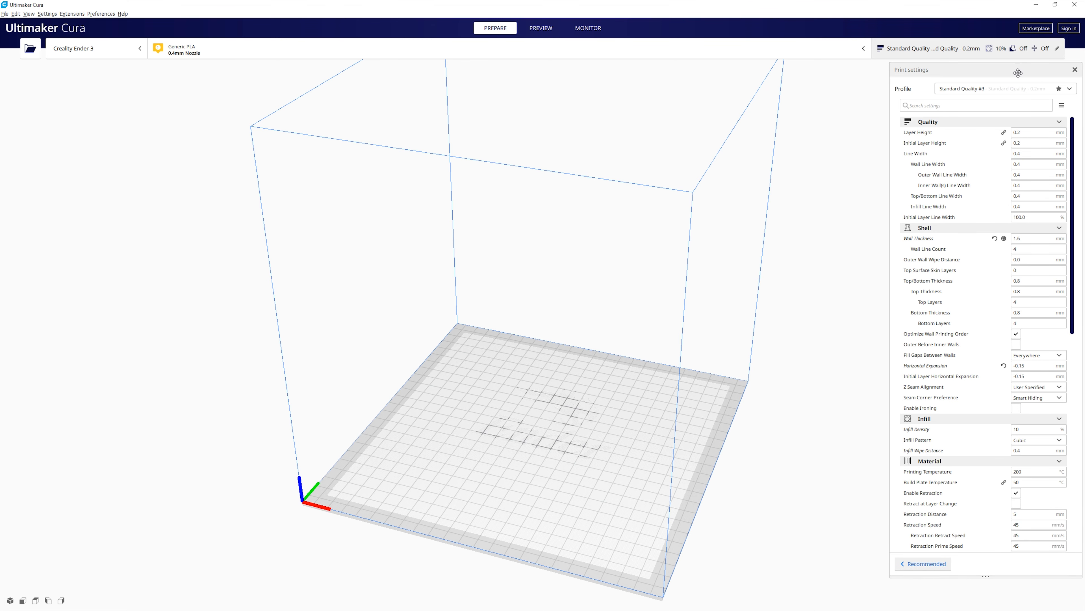
drag(1018, 72, 977, 64)
drag(983, 576, 985, 536)
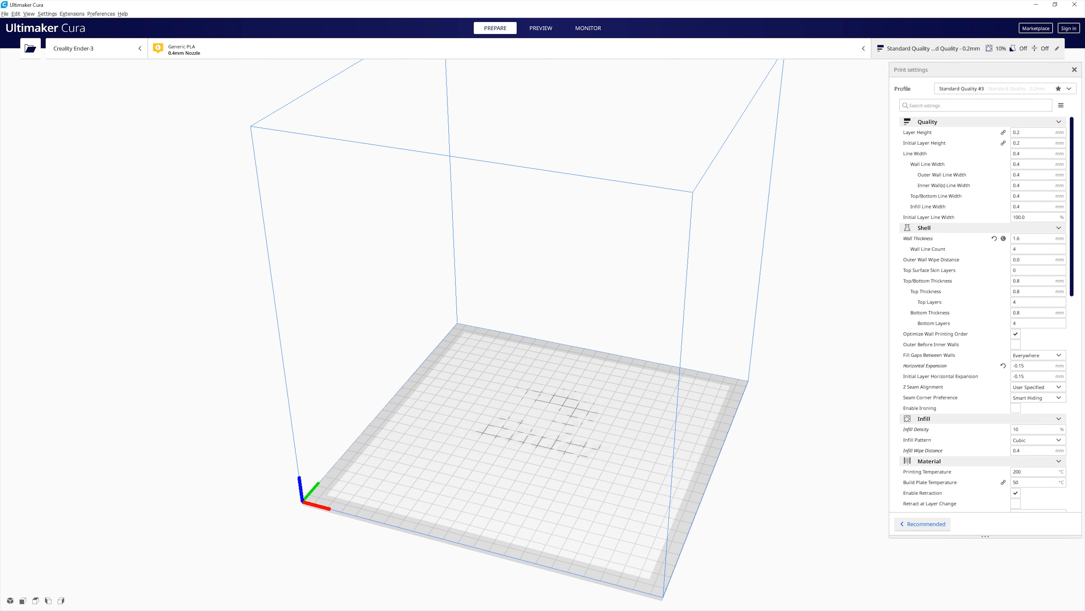
drag(977, 535, 986, 466)
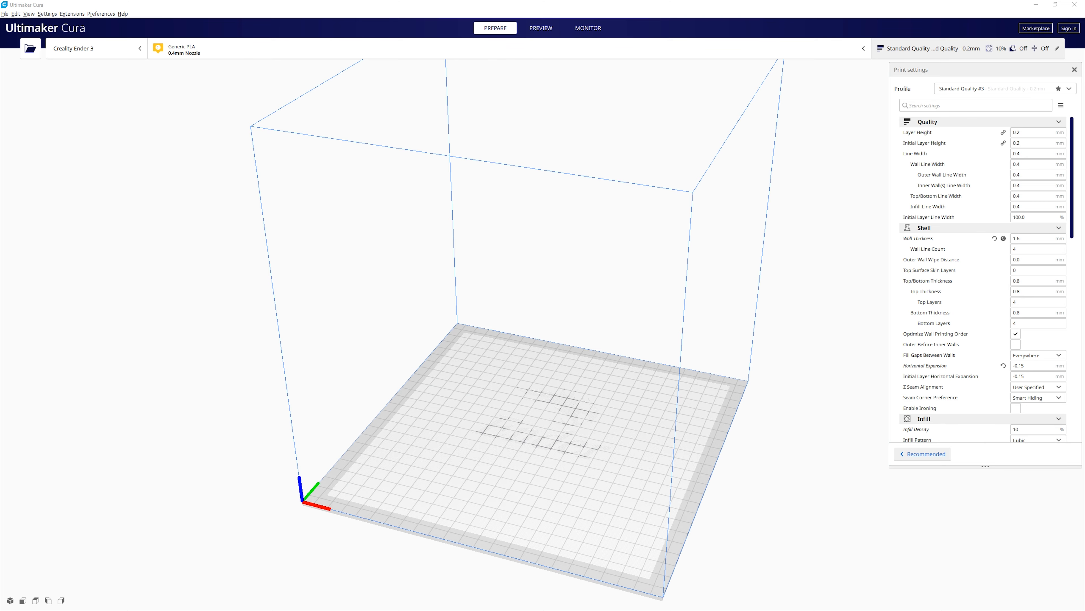
Load the CE3_xyzCalibration_cube model onto the build plate, enlarge the settings window again and slice the model
drag(1084, 268, 556, 425)
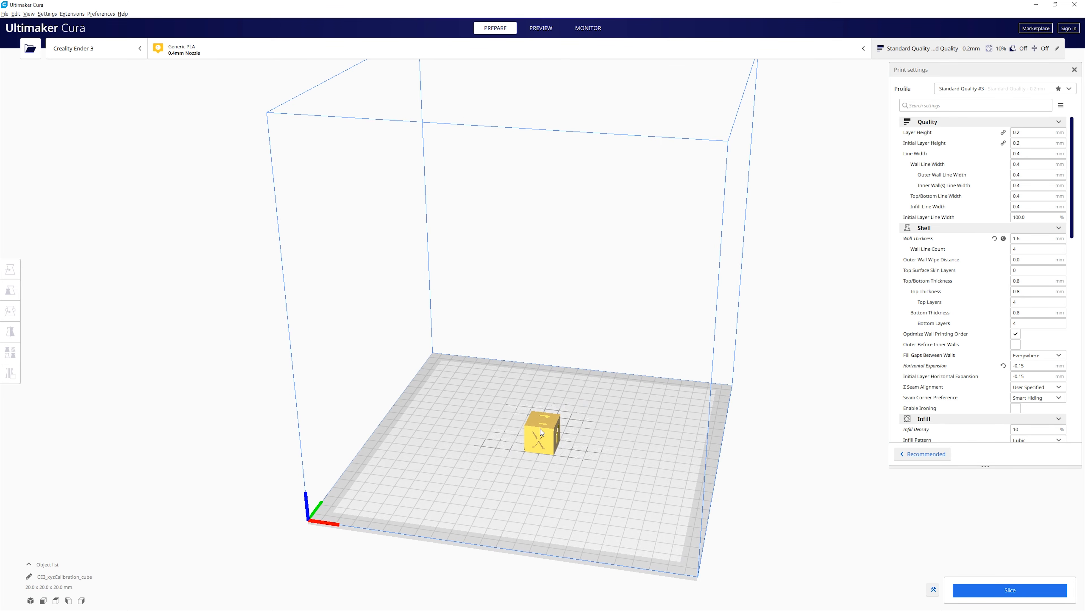
right_drag(596, 469, 552, 482)
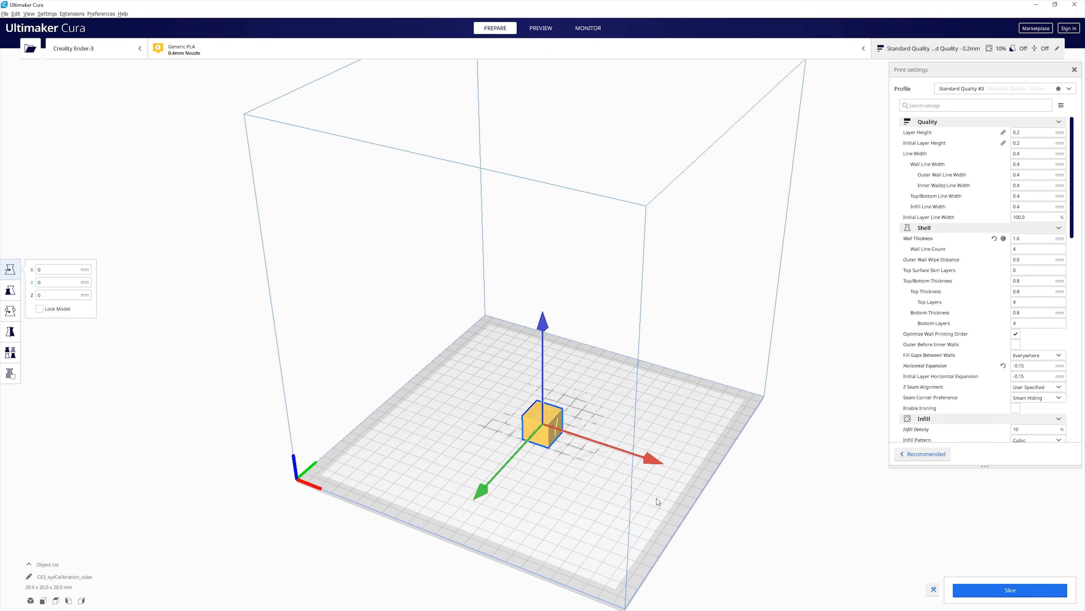
drag(989, 466, 987, 554)
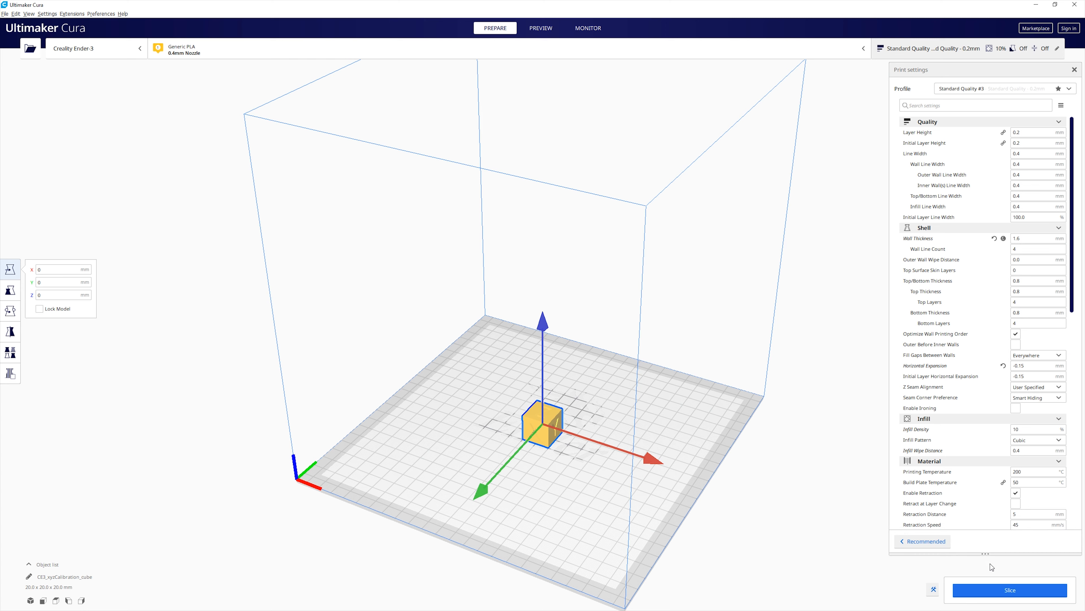
click(1006, 591)
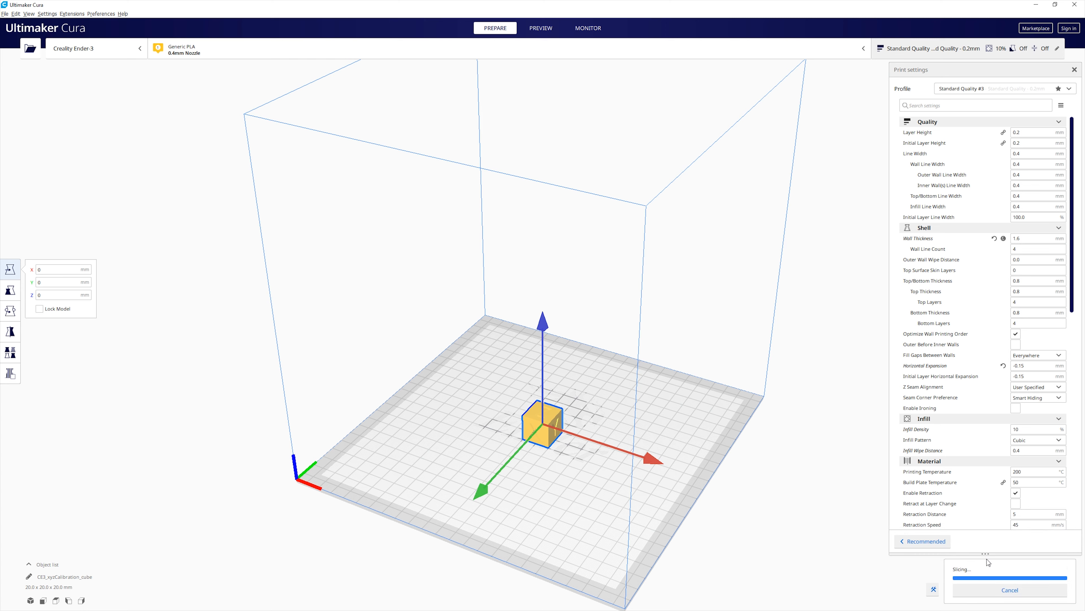
drag(986, 554, 987, 547)
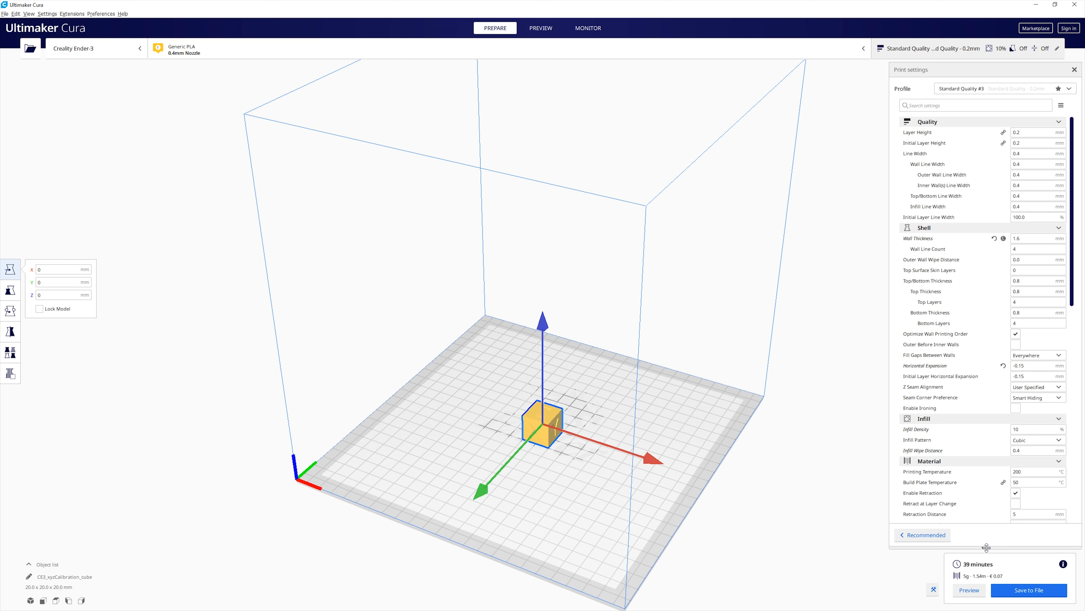
Preview the sliced cube down to layer 80 and move the print settings window clear of the layer slider
click(971, 590)
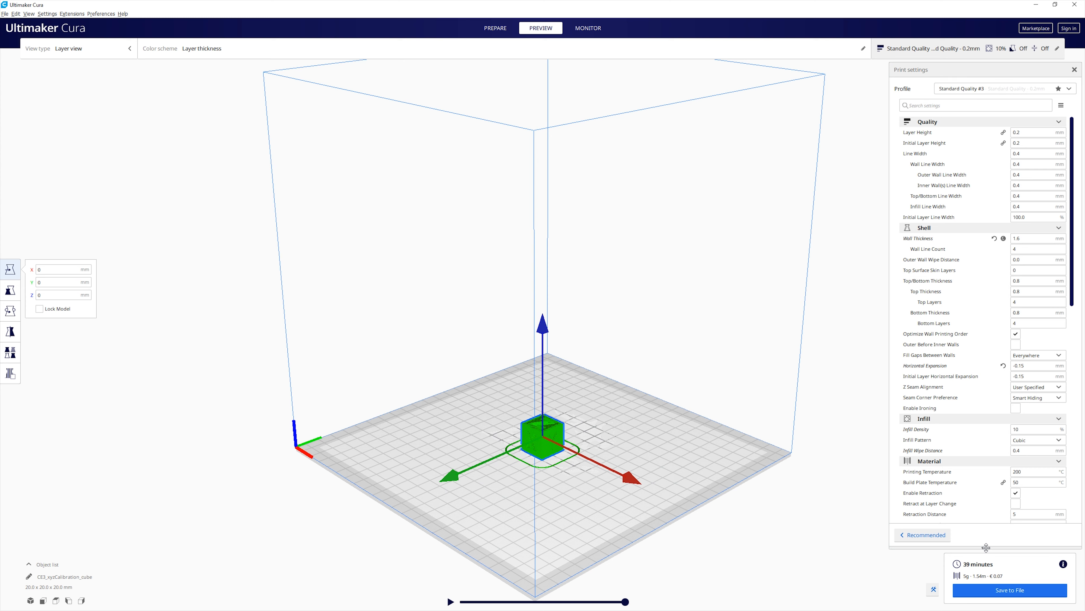
drag(986, 548, 981, 196)
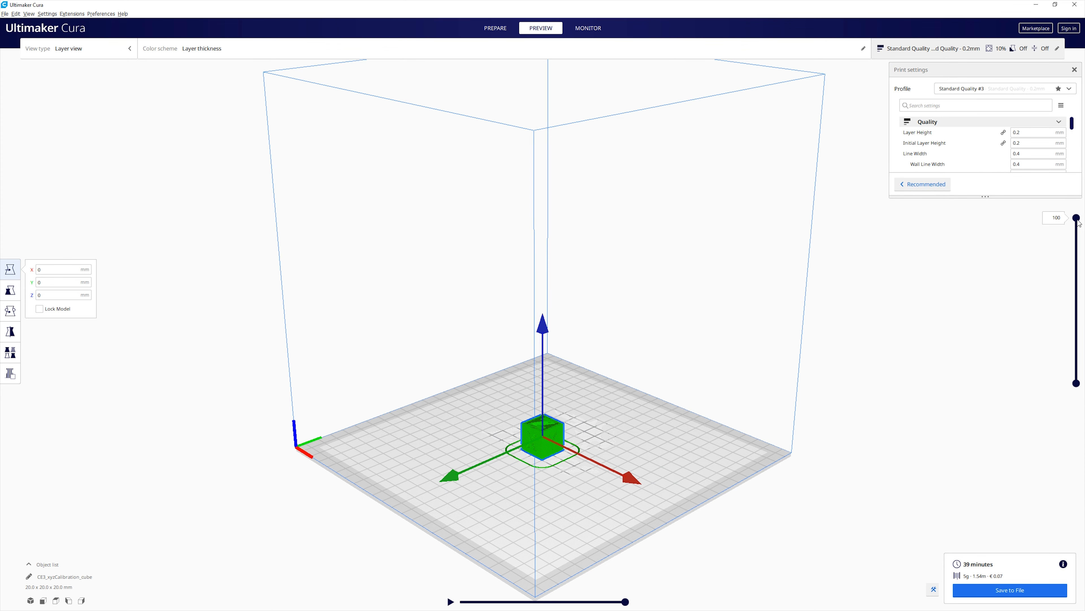
drag(1076, 219, 1073, 260)
drag(991, 198, 991, 539)
drag(1011, 69, 982, 73)
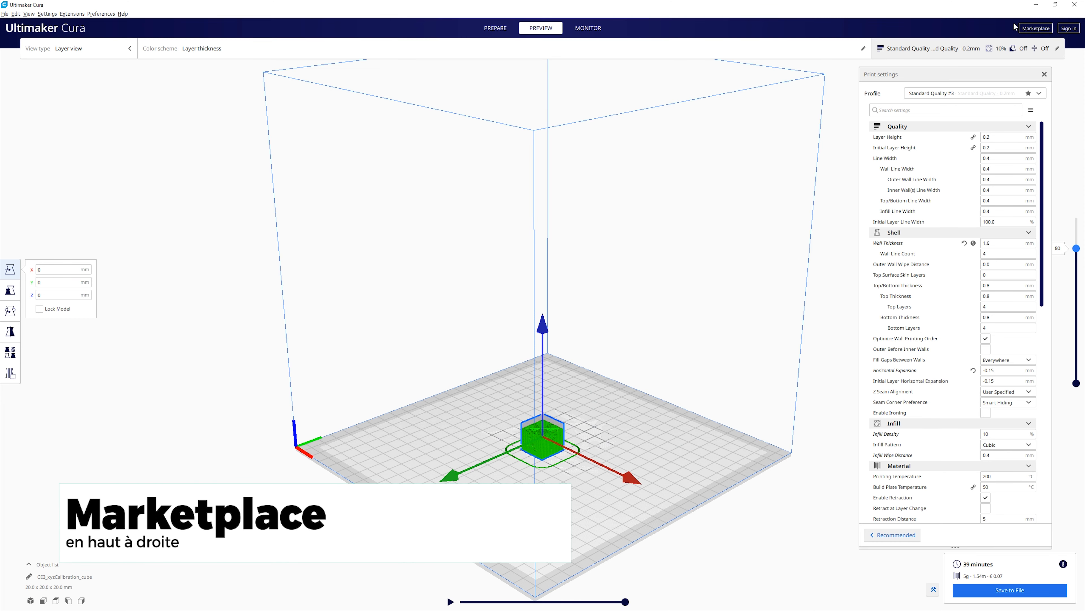
Browse the Marketplace community plugins and open the Sidebar GUI plugin's details
click(1027, 30)
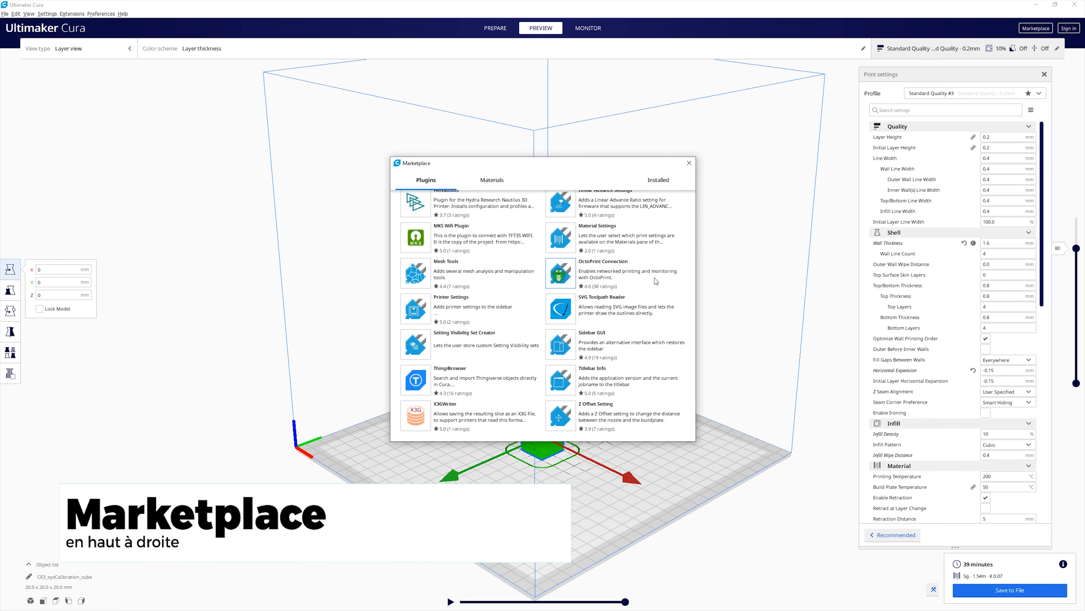
scroll(656, 281, up, 15)
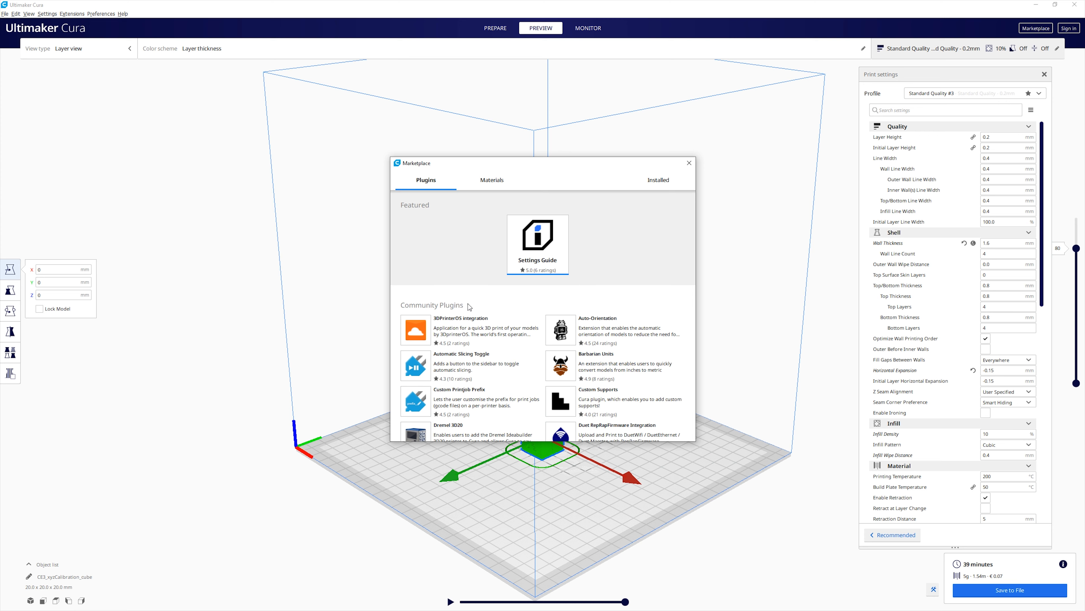
scroll(516, 308, down, 15)
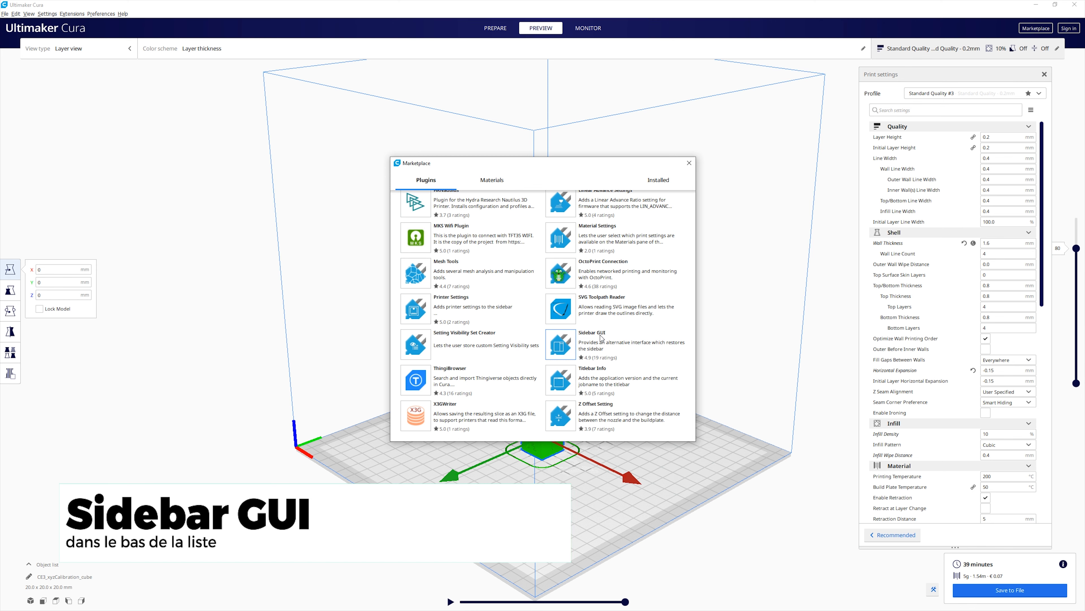
click(561, 346)
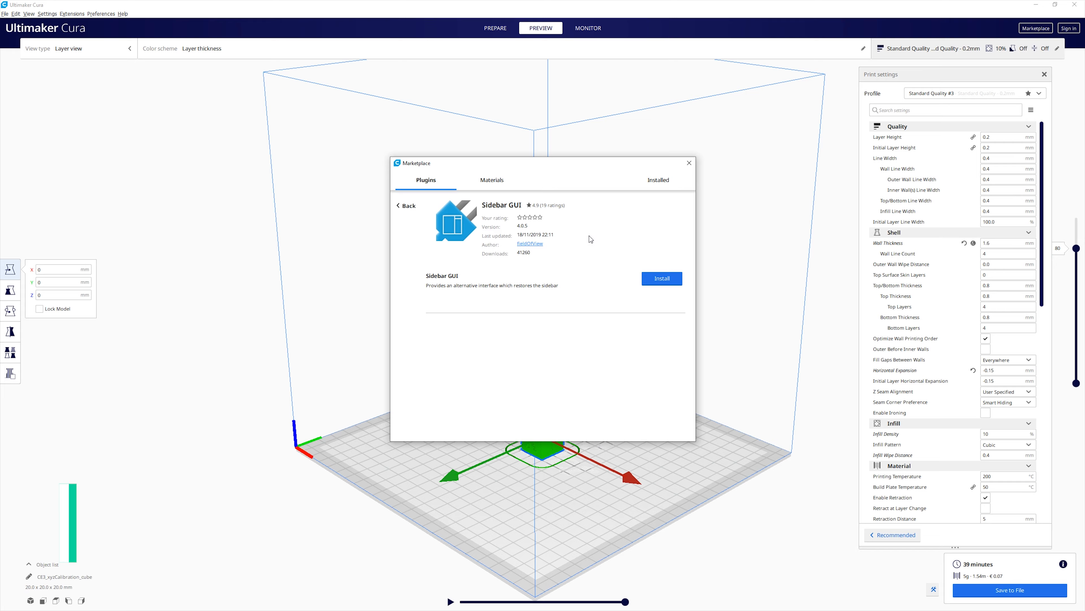
Install the Sidebar GUI plugin, accept its license agreement and quit Cura to apply the change
click(662, 278)
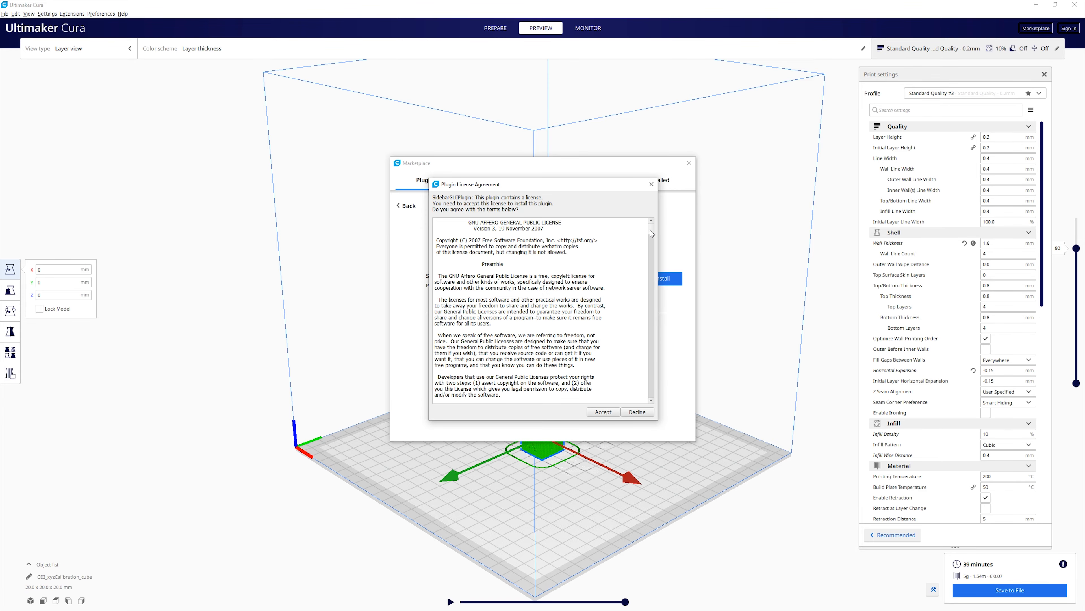
drag(650, 231, 652, 400)
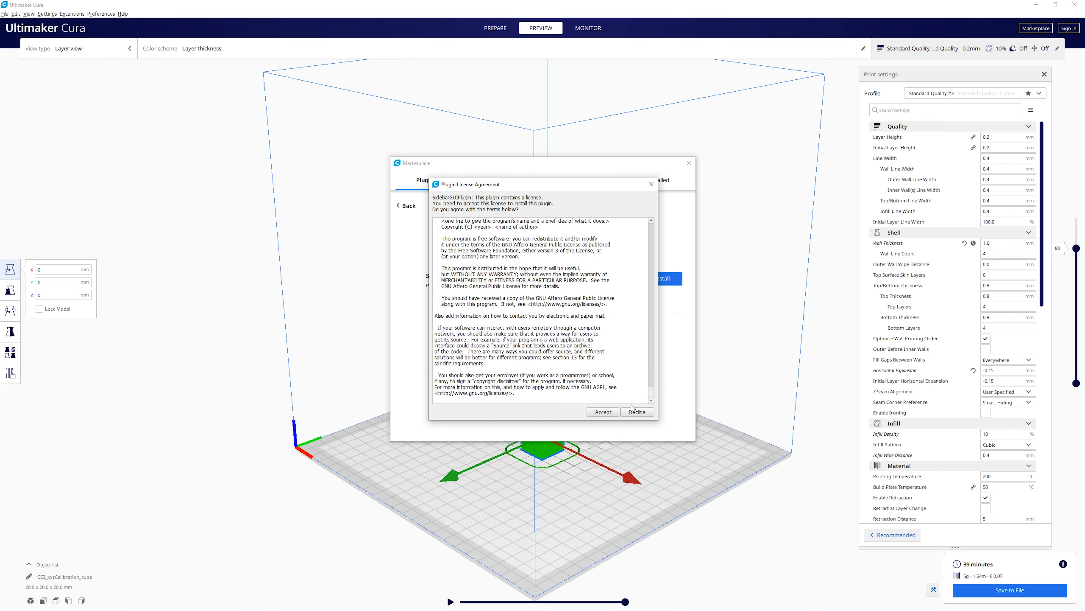
click(609, 413)
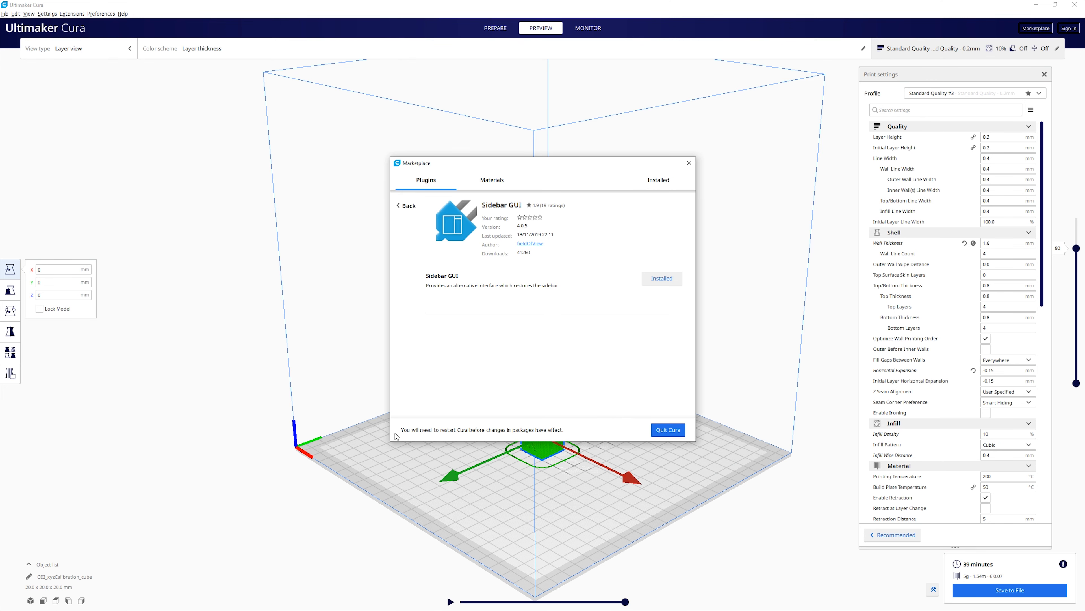
click(674, 432)
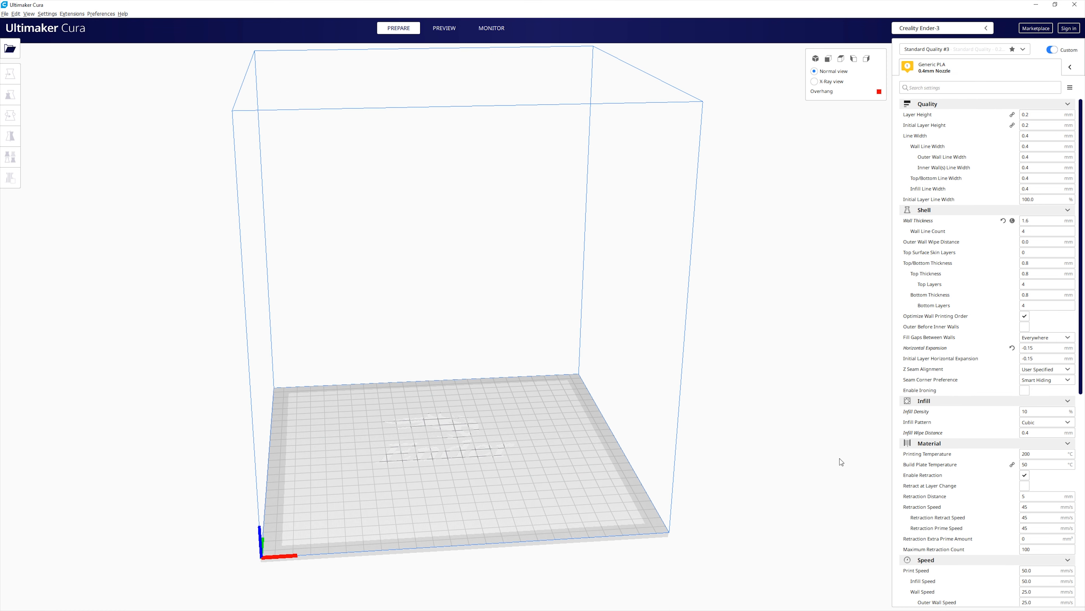
Look through all print settings in the sidebar and slice the calibration cube
scroll(974, 406, down, 10)
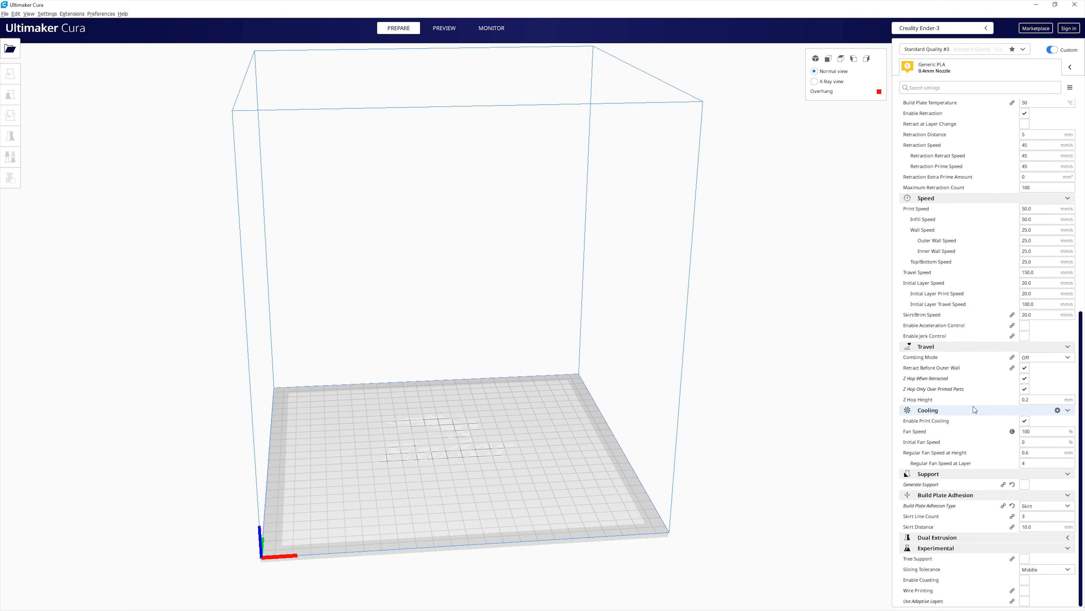
scroll(973, 406, up, 10)
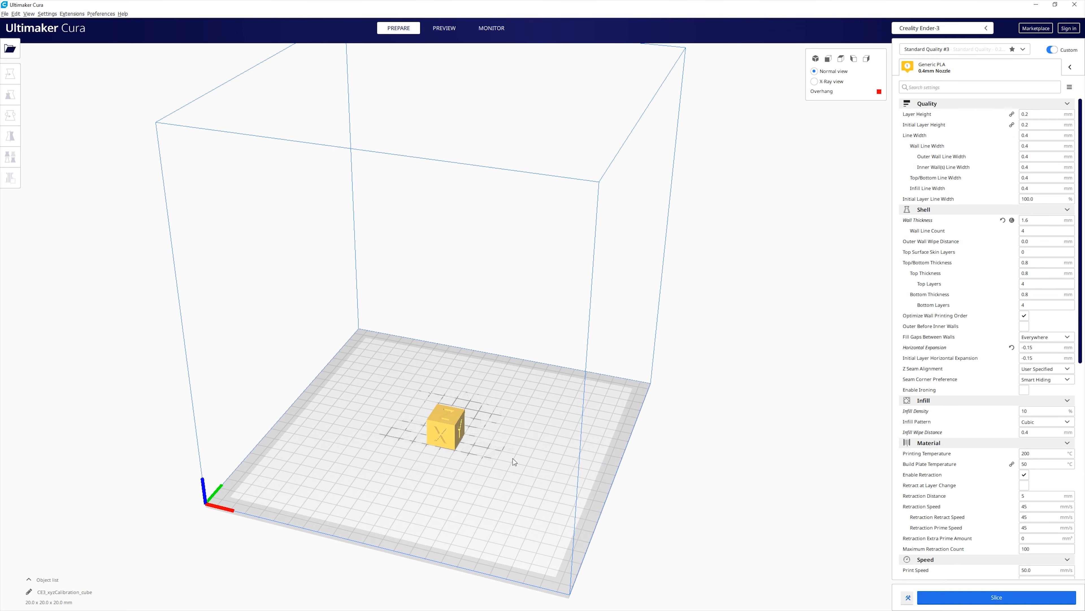
scroll(945, 399, down, 10)
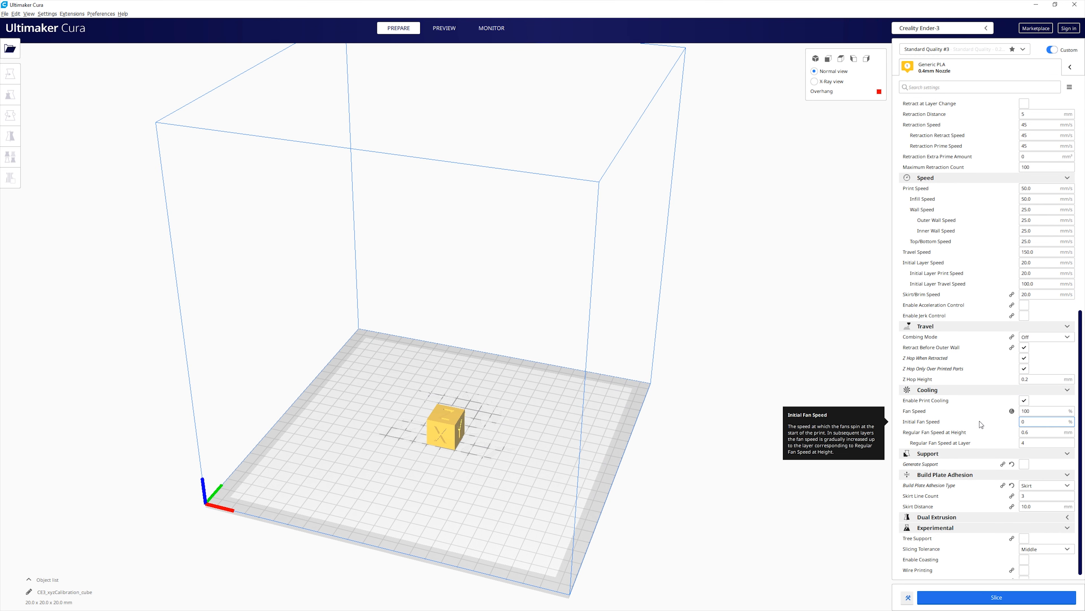
click(982, 598)
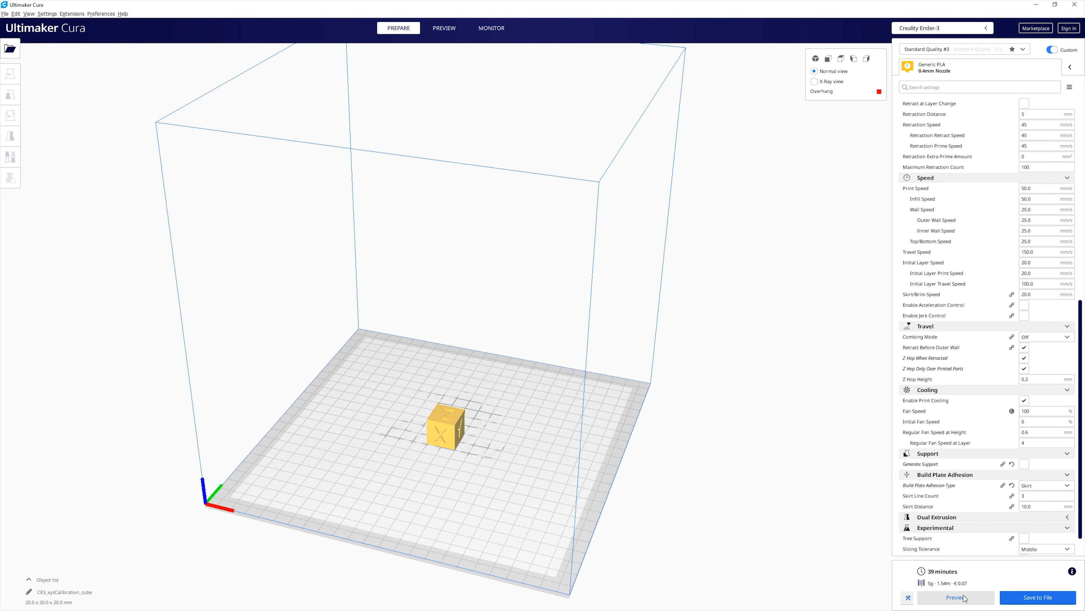
Preview the sliced cube up close, lower the visible layers to 39 and move partway back along that layer's toolpath
click(965, 598)
drag(883, 431, 891, 483)
scroll(480, 438, up, 10)
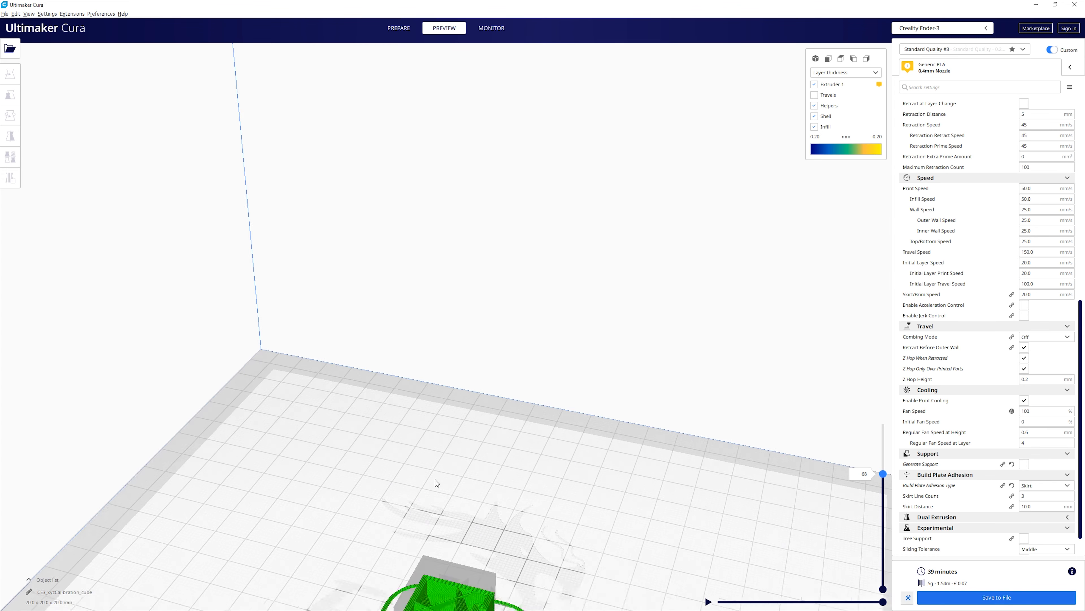
scroll(481, 438, up, 8)
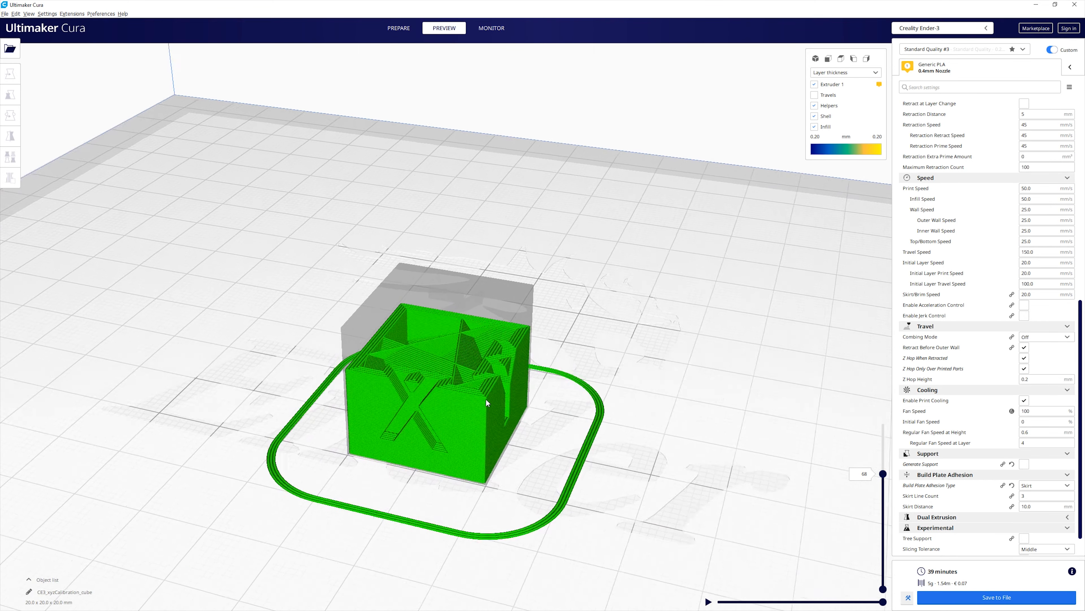
drag(883, 475, 883, 519)
drag(883, 603, 815, 602)
Look over the print settings beside the preview and raise the cube's visible layers to 73
scroll(952, 496, up, 10)
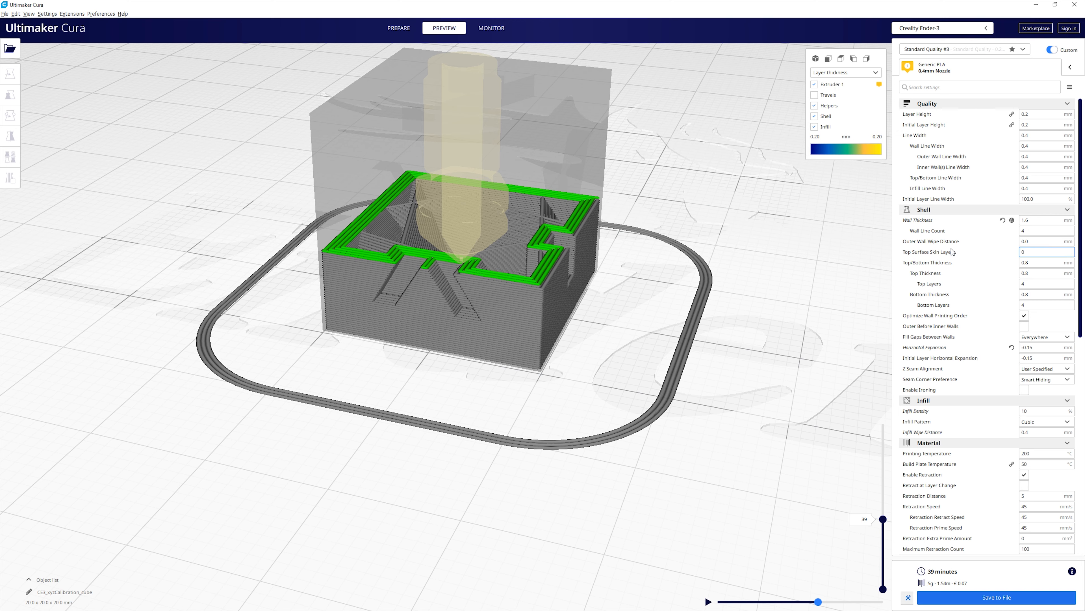
scroll(951, 252, down, 10)
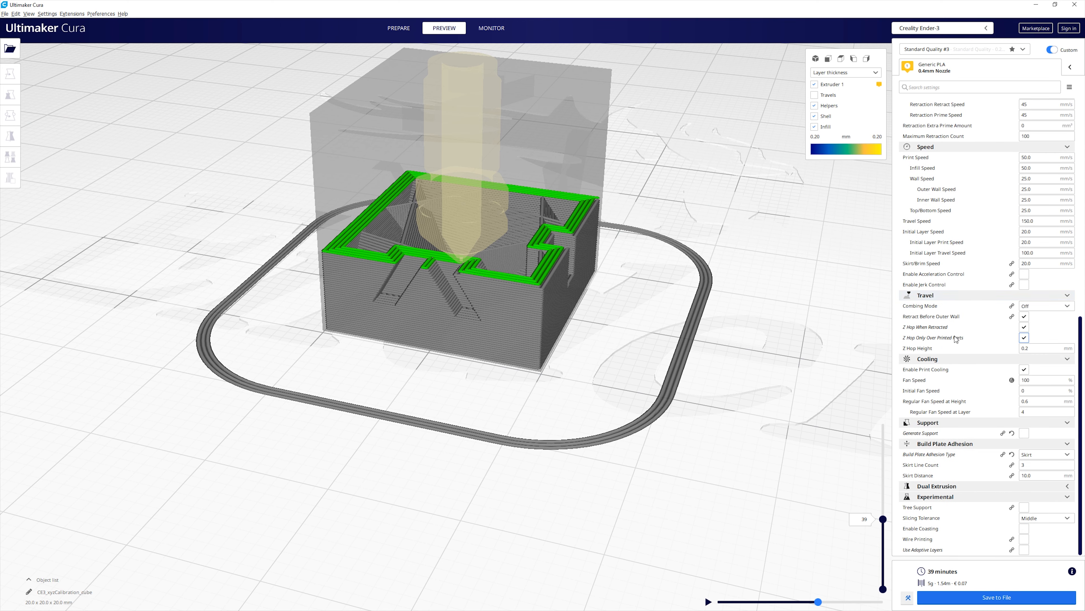
drag(882, 521, 883, 478)
middle_drag(612, 302, 775, 415)
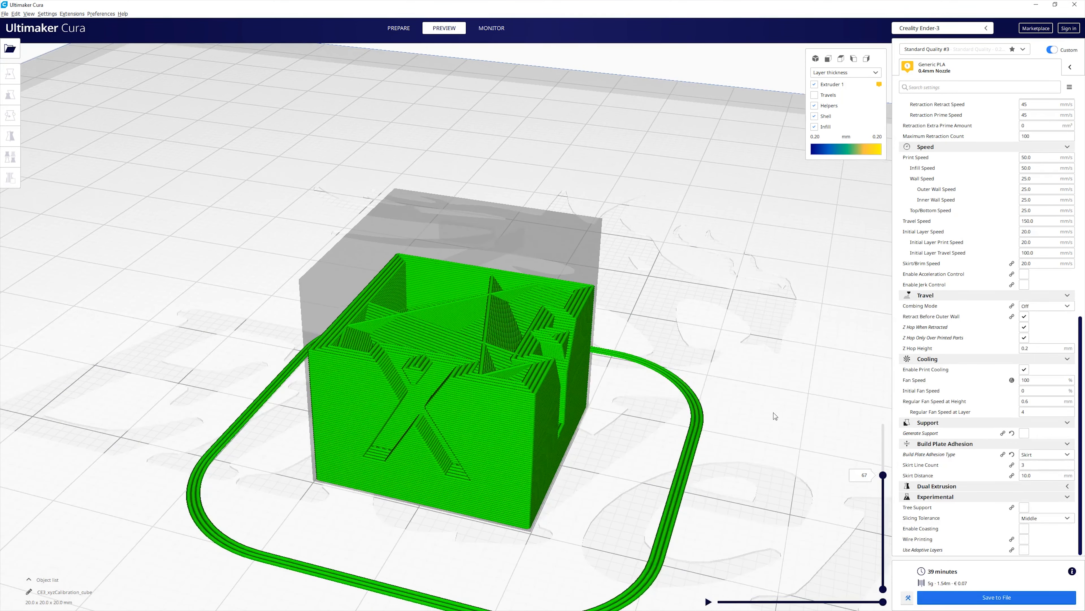
mouse_move(883, 475)
mouse_down()
mouse_move(883, 440)
mouse_move(884, 466)
mouse_up()
middle_drag(652, 453, 638, 409)
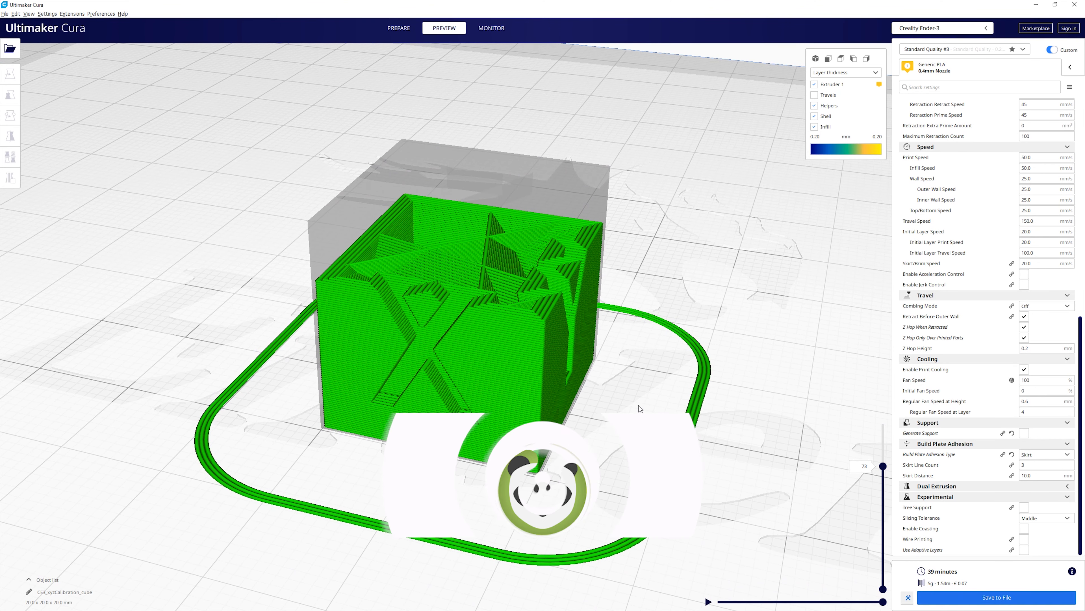